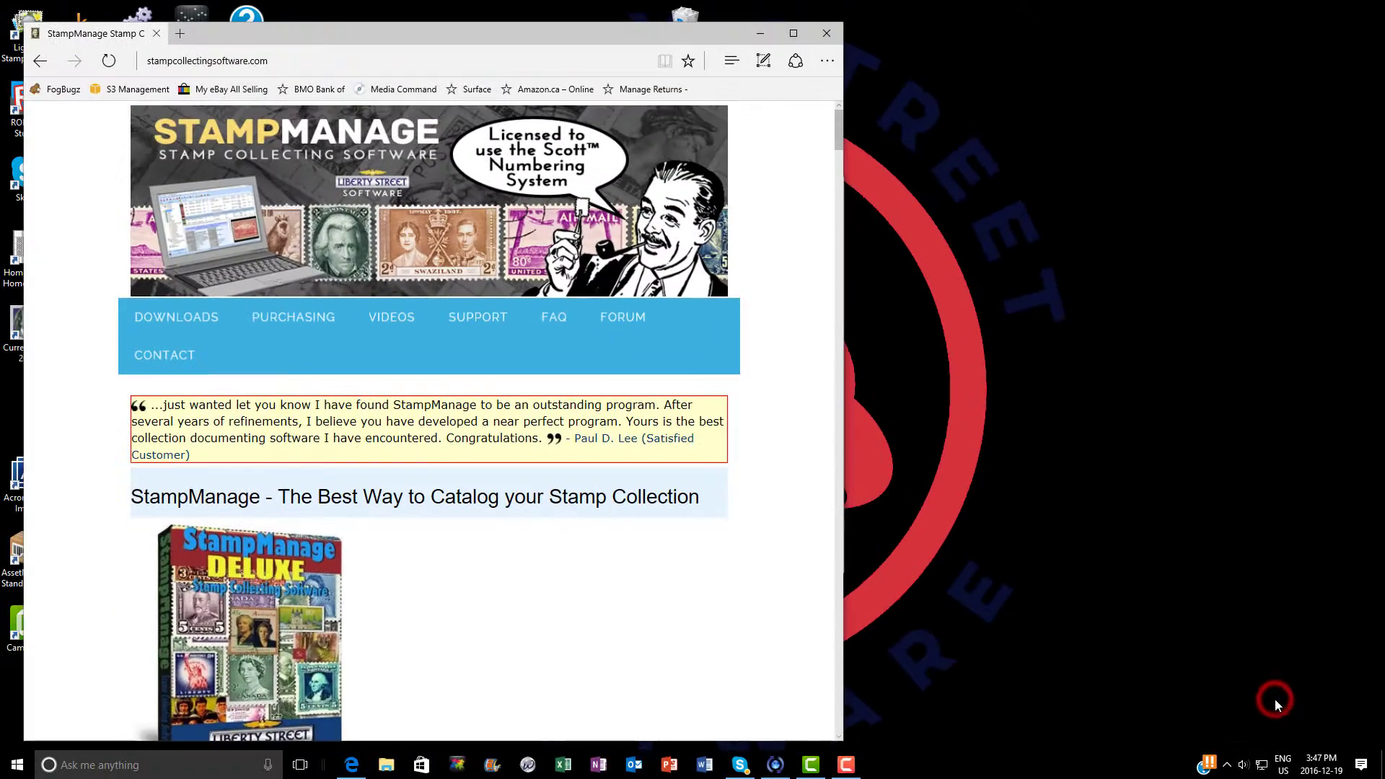
Run autorun.exe from the DVD's AutoPlay choices to bring up the StampManage install menu.
{"action": "left_click", "coordinate": [1274, 697]}
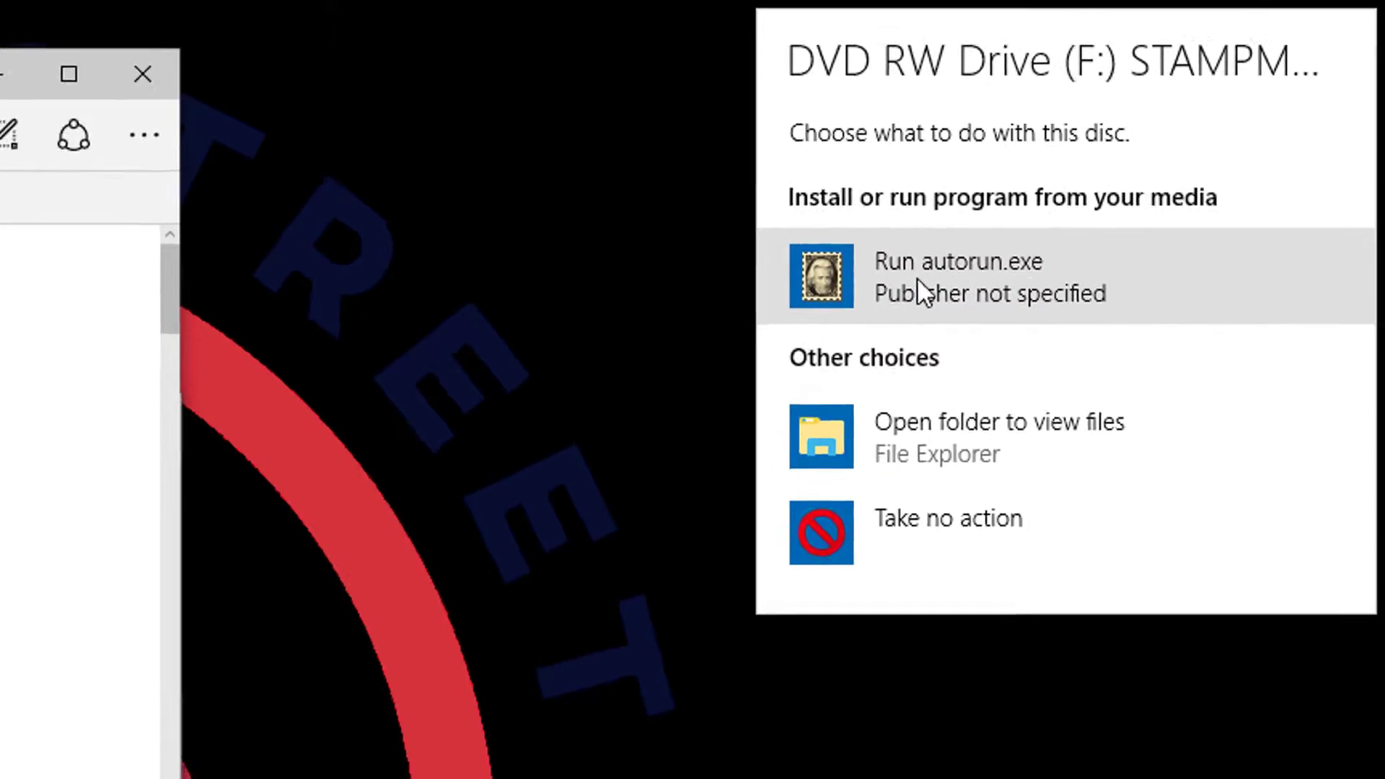
{"action": "left_click", "coordinate": [908, 310]}
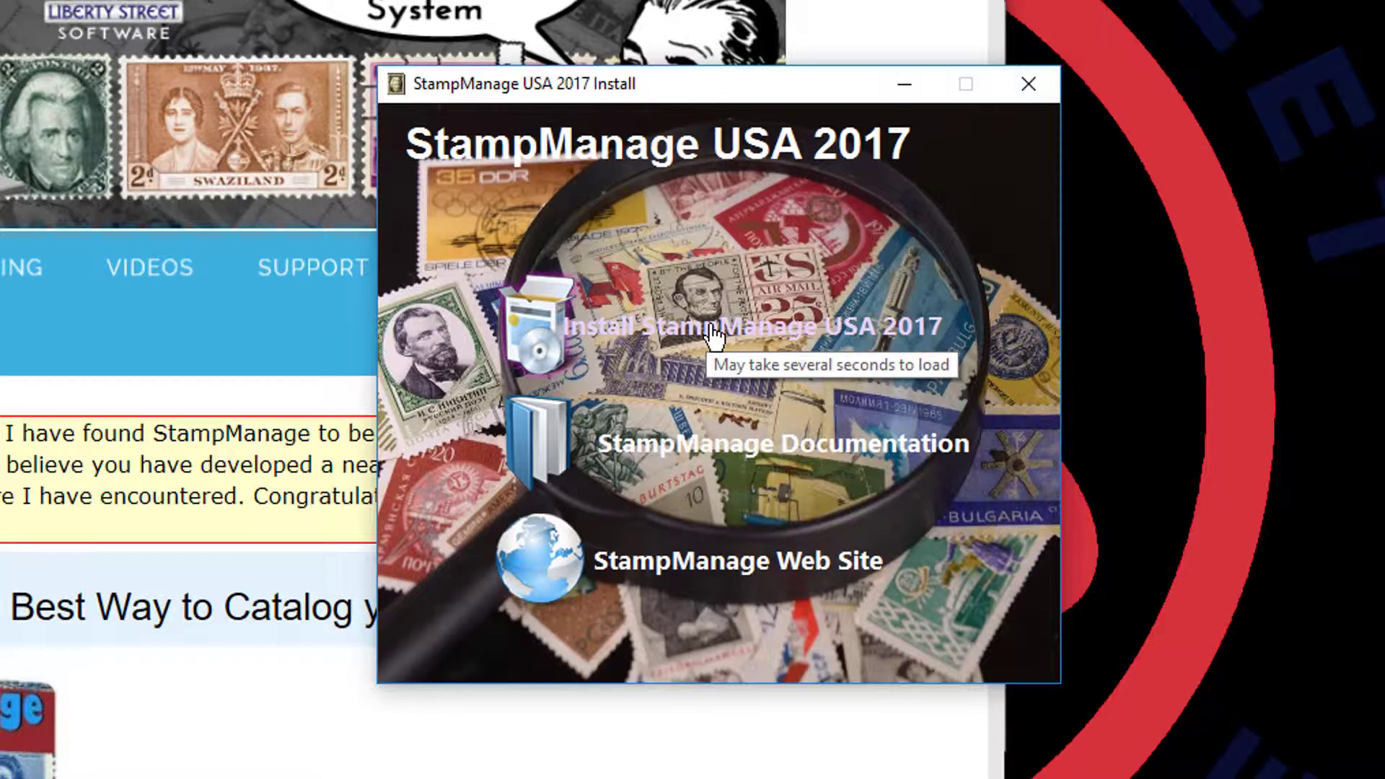
Install StampManage USA 2017, agreeing to the licence and keeping default program and images folders.
{"action": "left_click", "coordinate": [714, 331]}
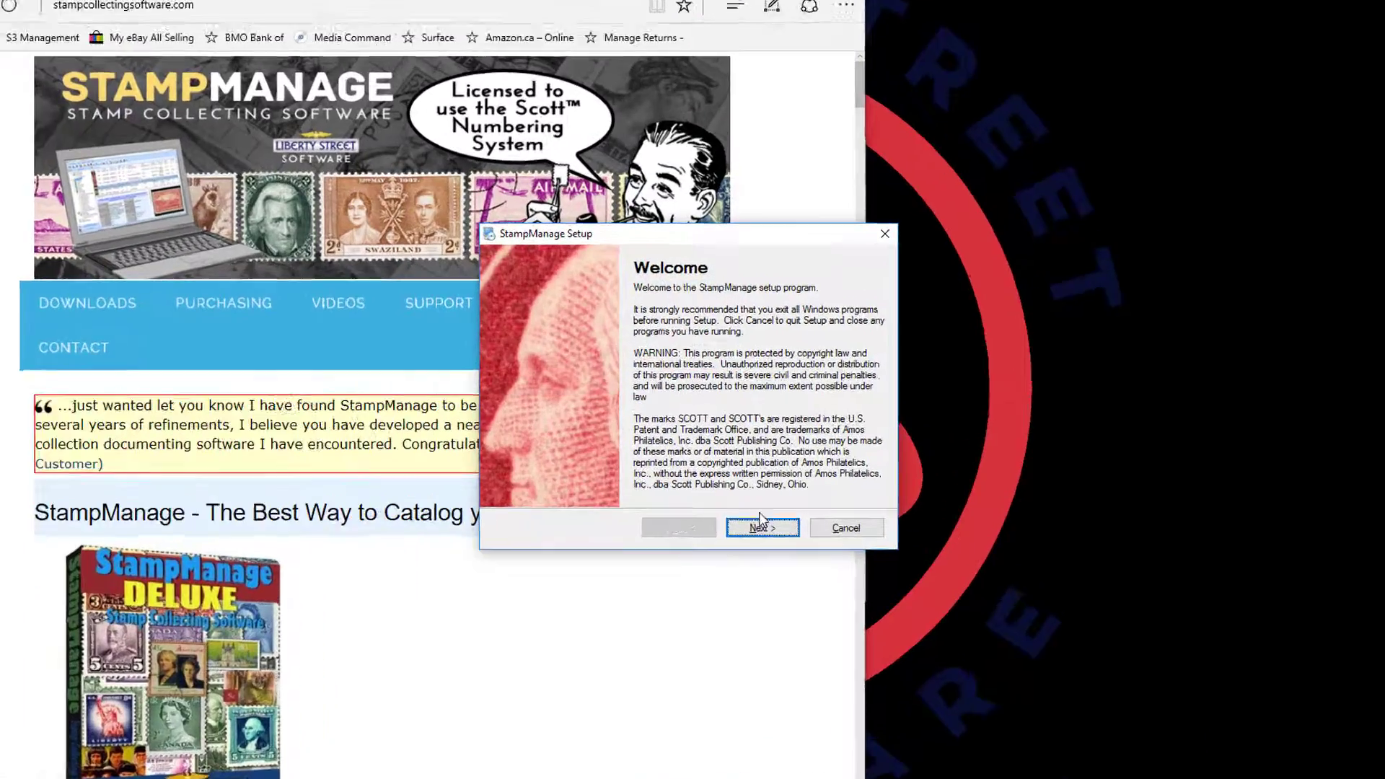
{"action": "left_click", "coordinate": [751, 588]}
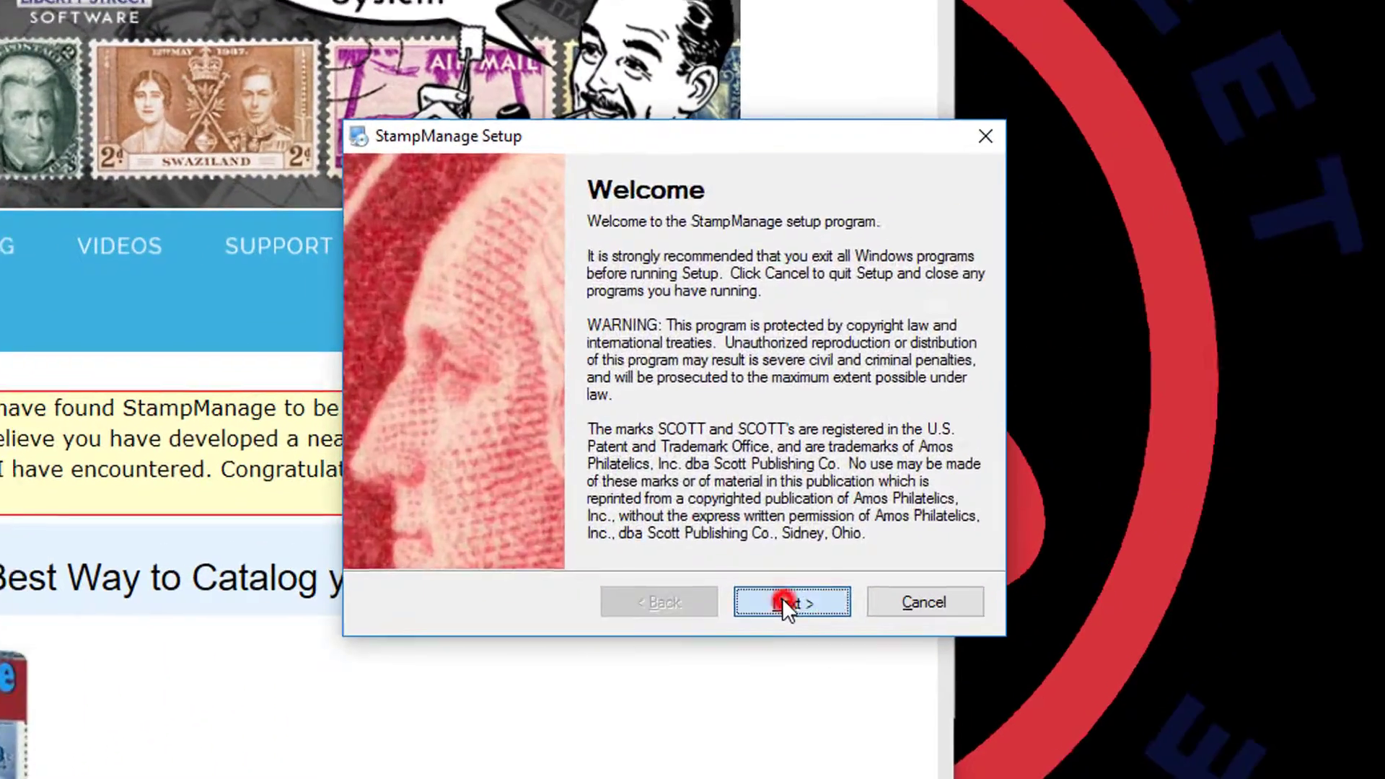
{"action": "left_click", "coordinate": [588, 526]}
{"action": "left_click", "coordinate": [743, 603]}
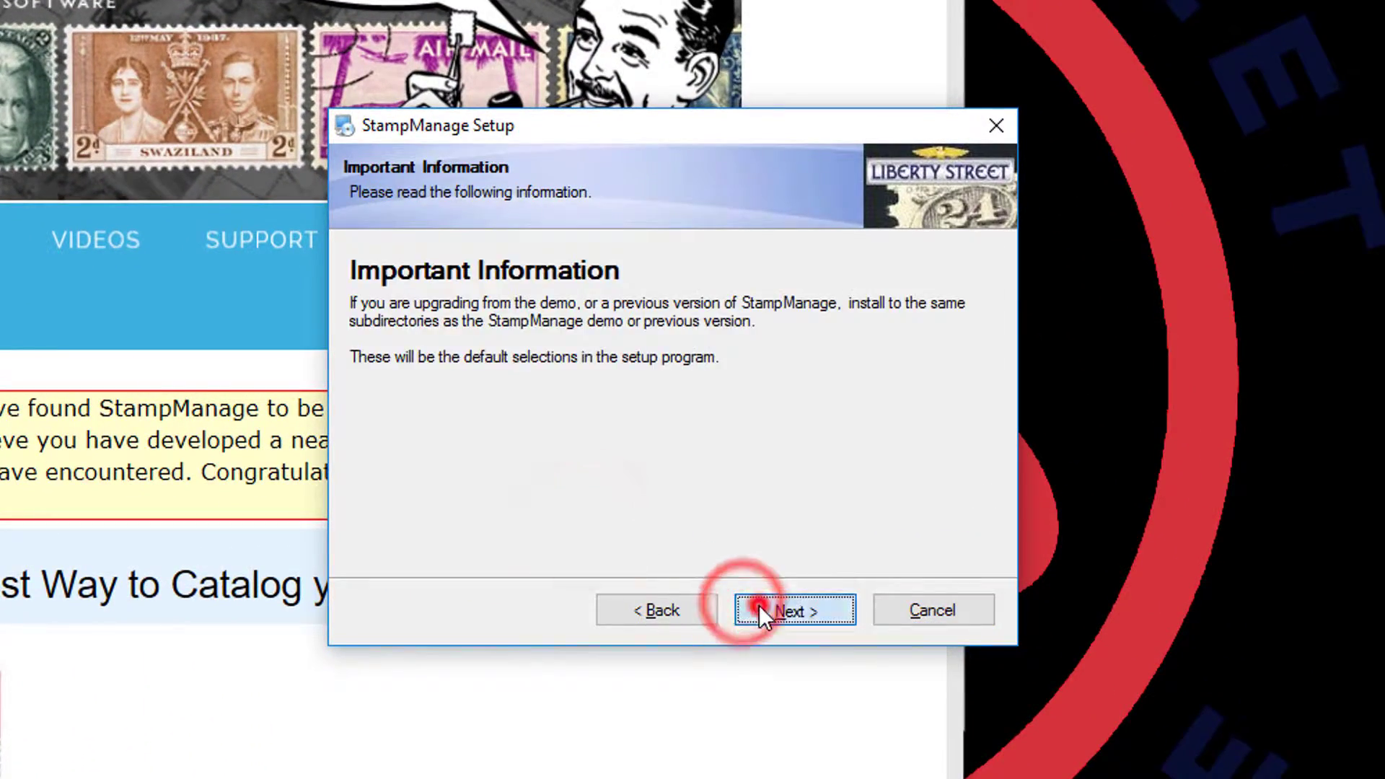
{"action": "left_click", "coordinate": [758, 605]}
{"action": "left_click", "coordinate": [759, 604]}
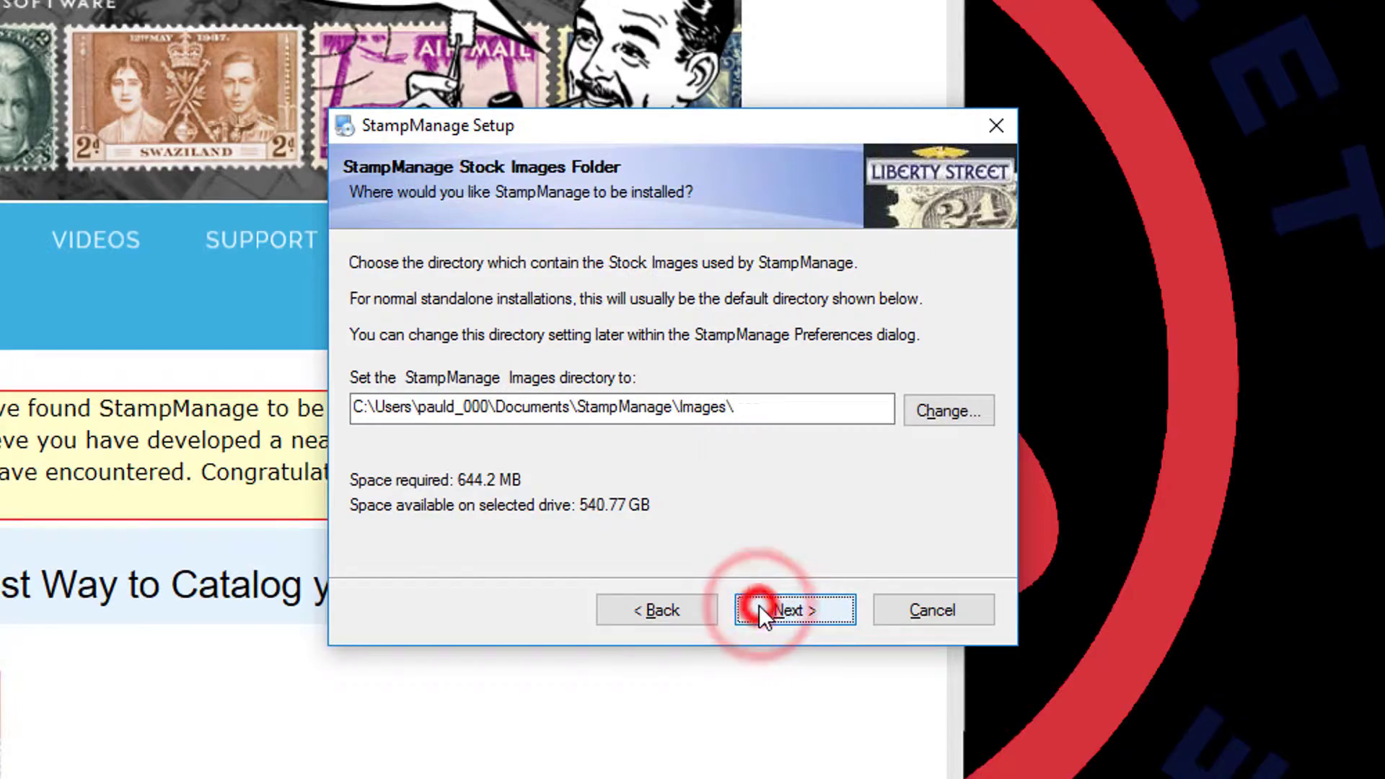
{"action": "left_click", "coordinate": [759, 605]}
{"action": "left_click", "coordinate": [759, 604]}
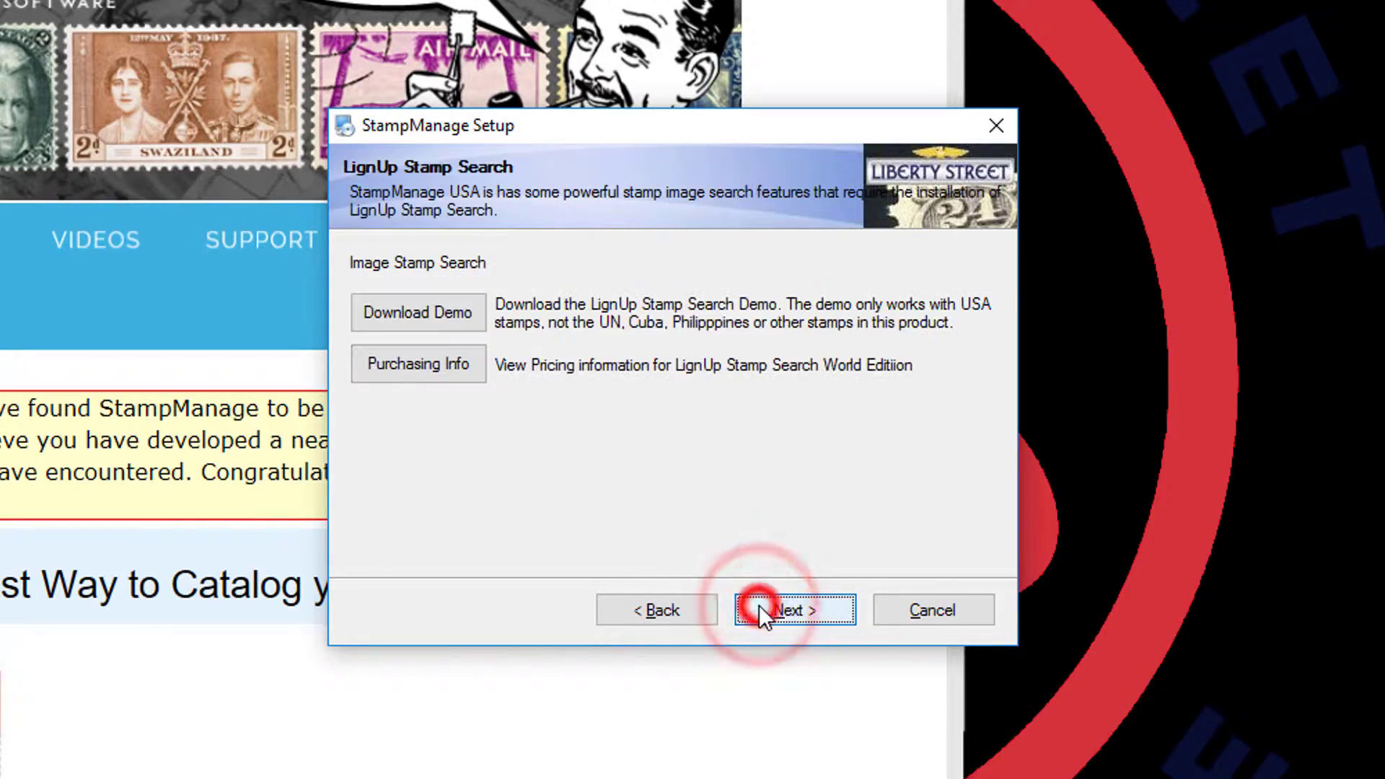
{"action": "left_click", "coordinate": [759, 605]}
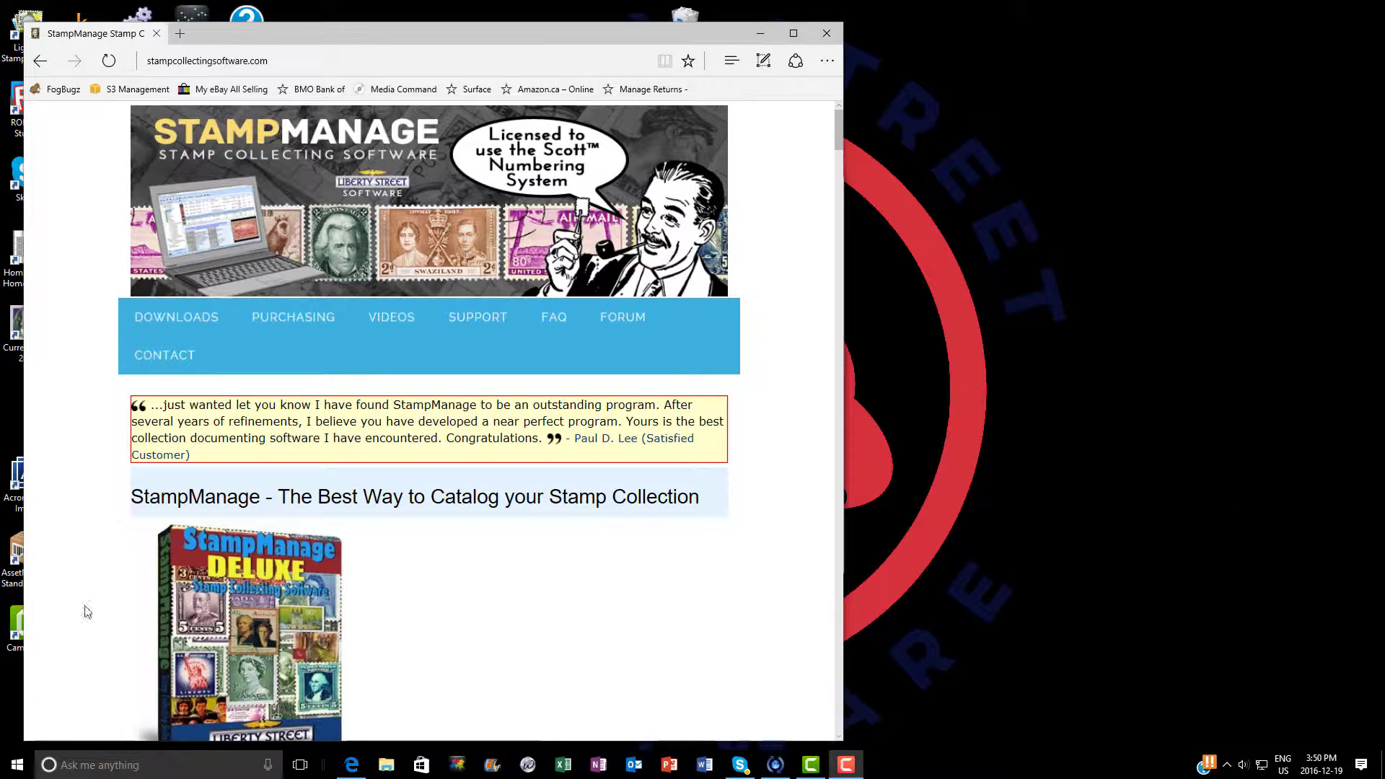
Open File Explorer on the DVD RW Drive (F:) STAMPMNGUSA2017.
{"action": "left_click", "coordinate": [17, 766]}
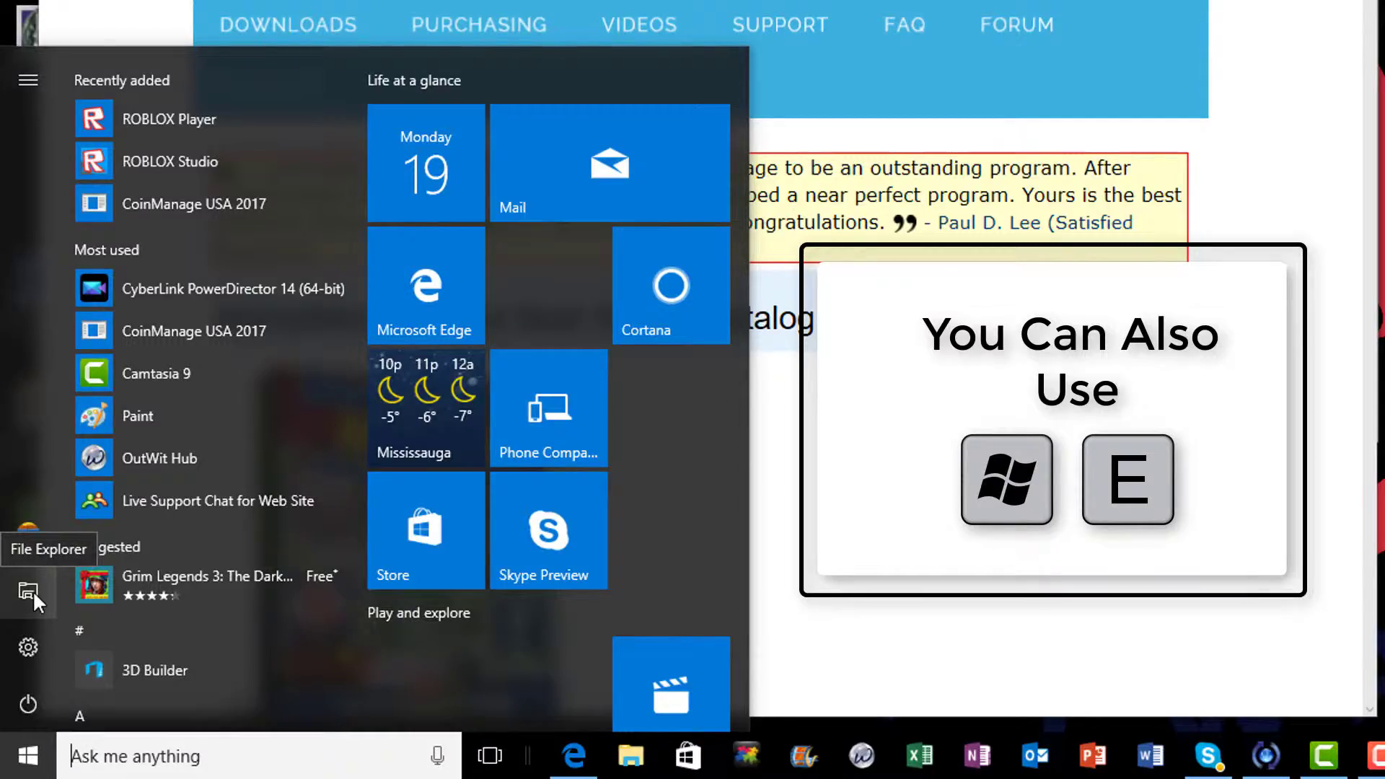
{"action": "left_click", "coordinate": [33, 590]}
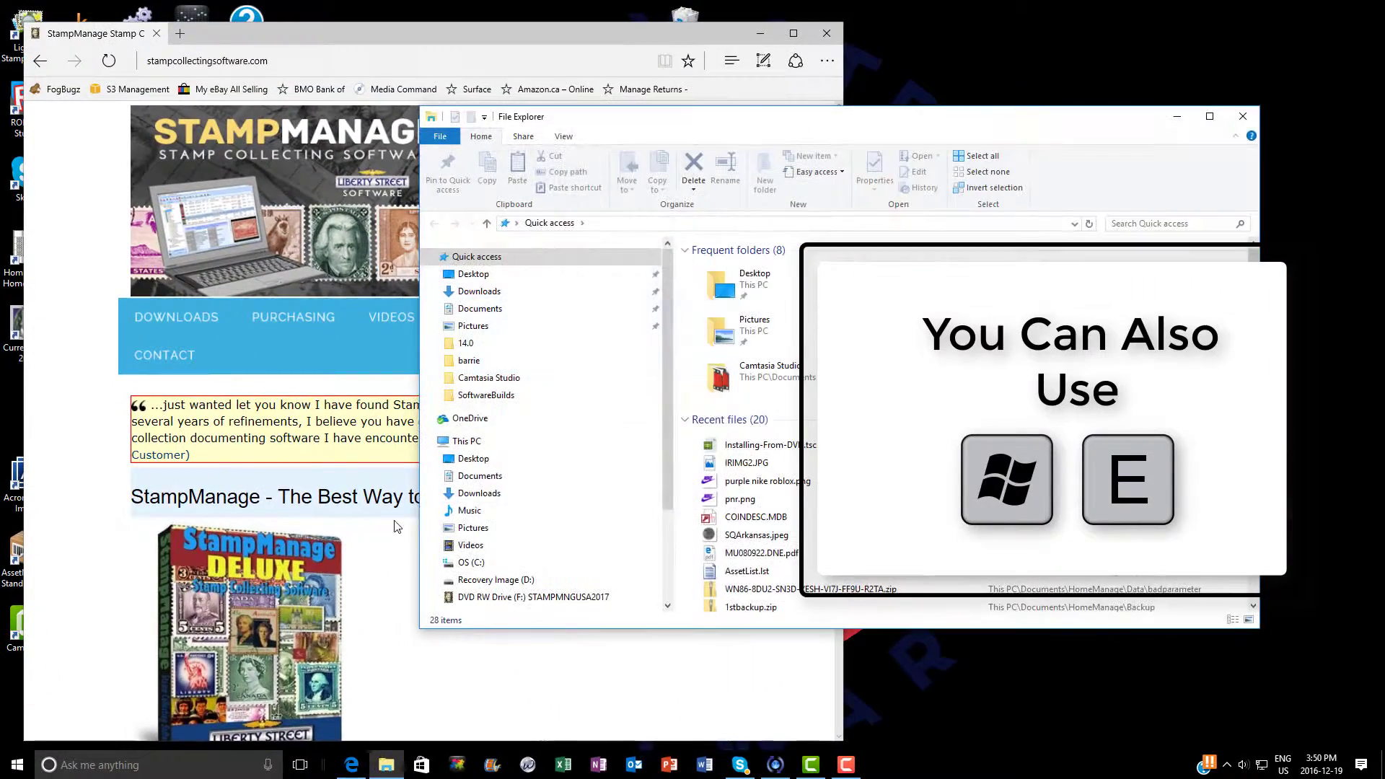
{"action": "scroll", "coordinate": [604, 409], "scroll_direction": "down", "scroll_amount": 5}
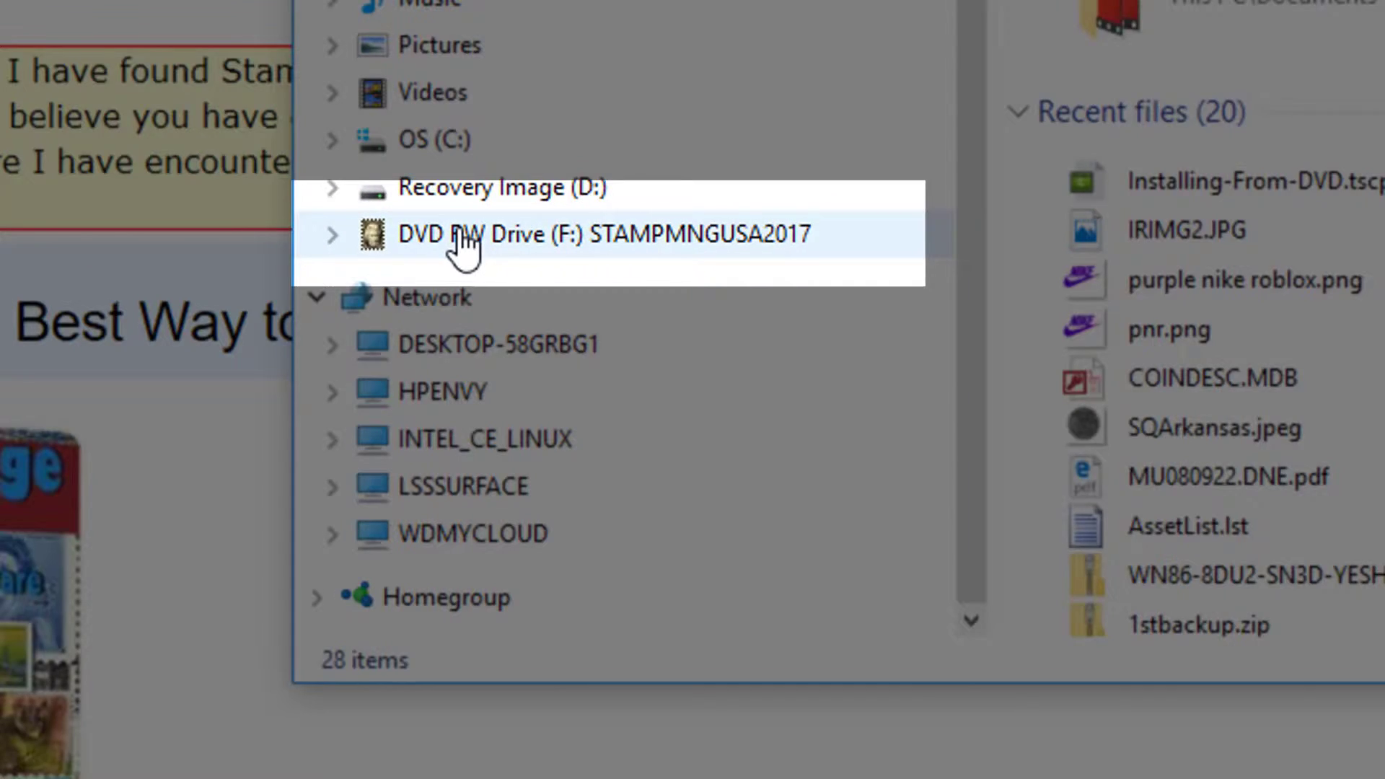
{"action": "left_click", "coordinate": [220, 523]}
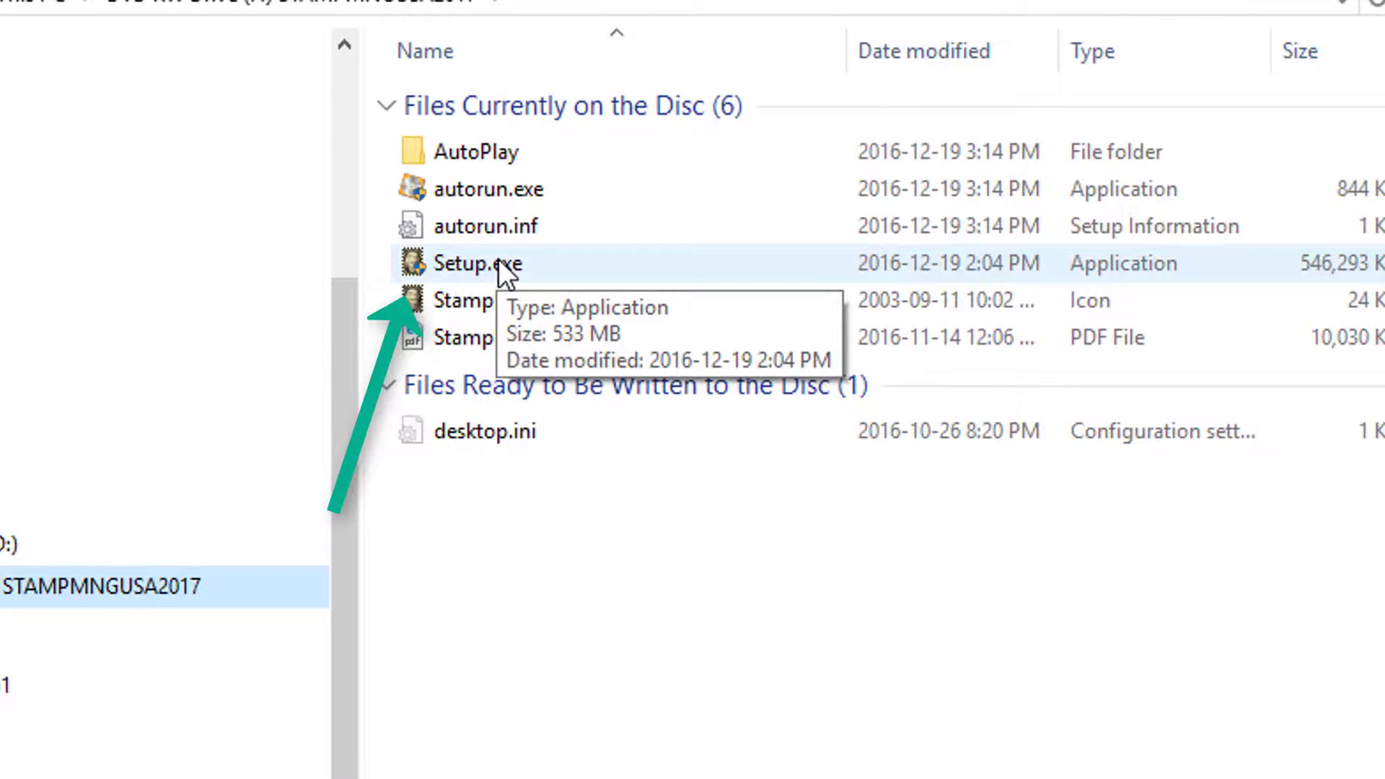
Select Setup.exe in the disc's file list.
{"action": "left_click", "coordinate": [499, 263]}
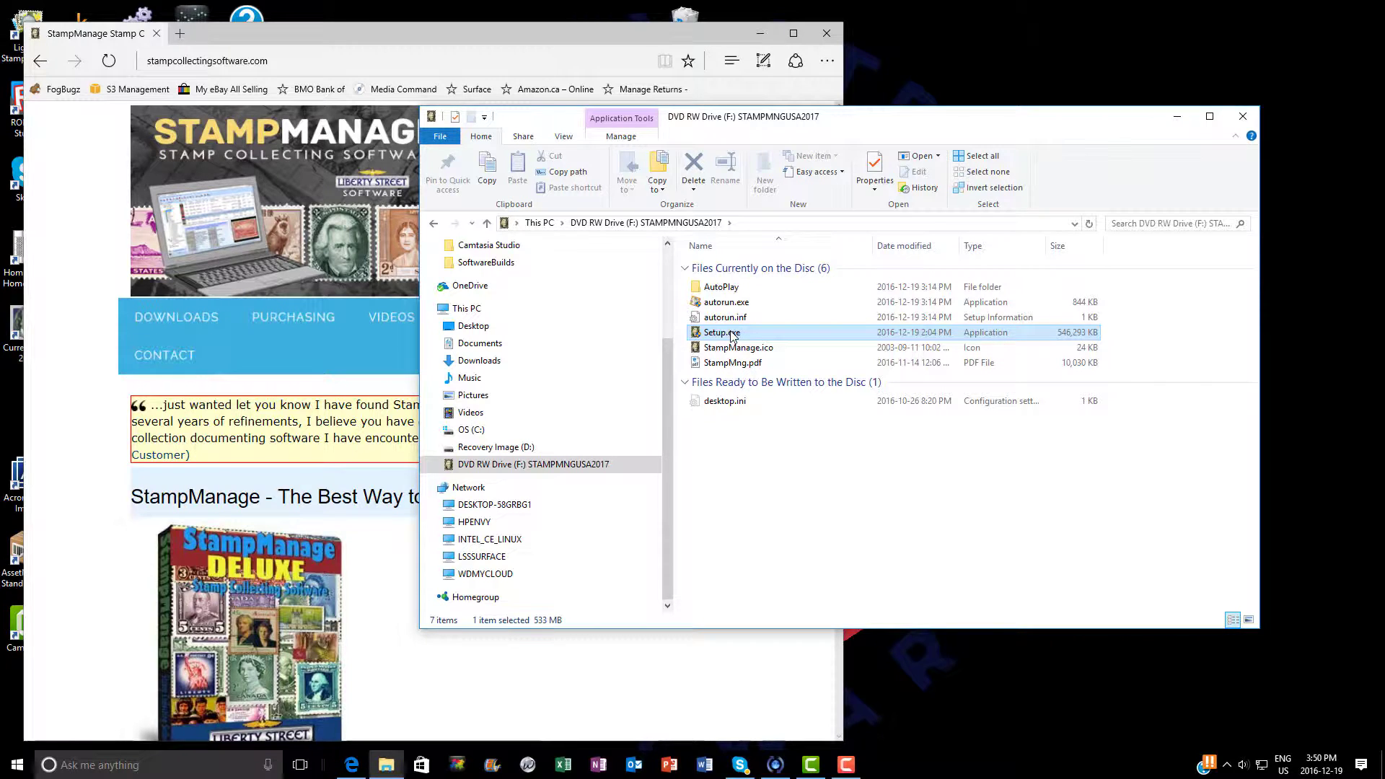
Run Setup.exe from the disc, agreeing to the licence and keeping default installation and images folders.
{"action": "double_click", "coordinate": [732, 332]}
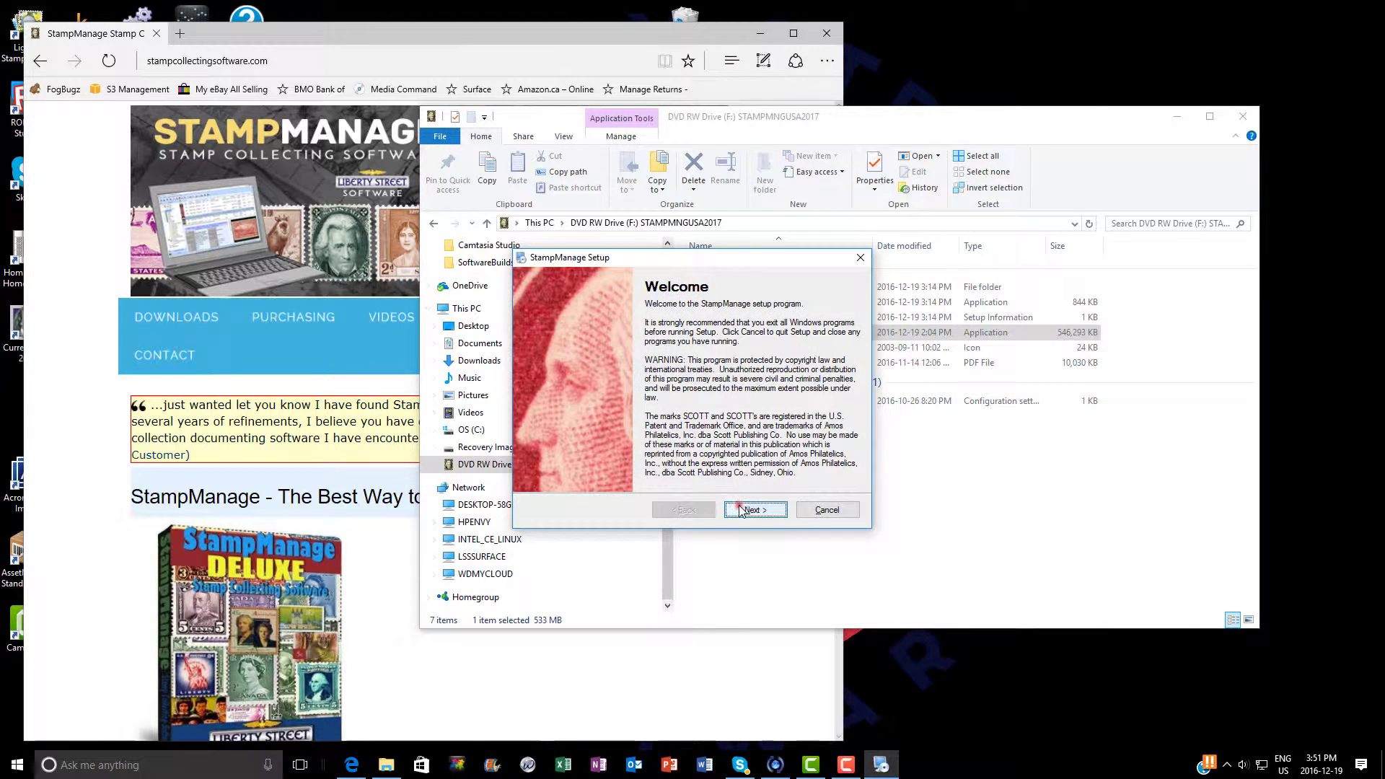
{"action": "left_click", "coordinate": [754, 507]}
{"action": "left_click", "coordinate": [528, 464]}
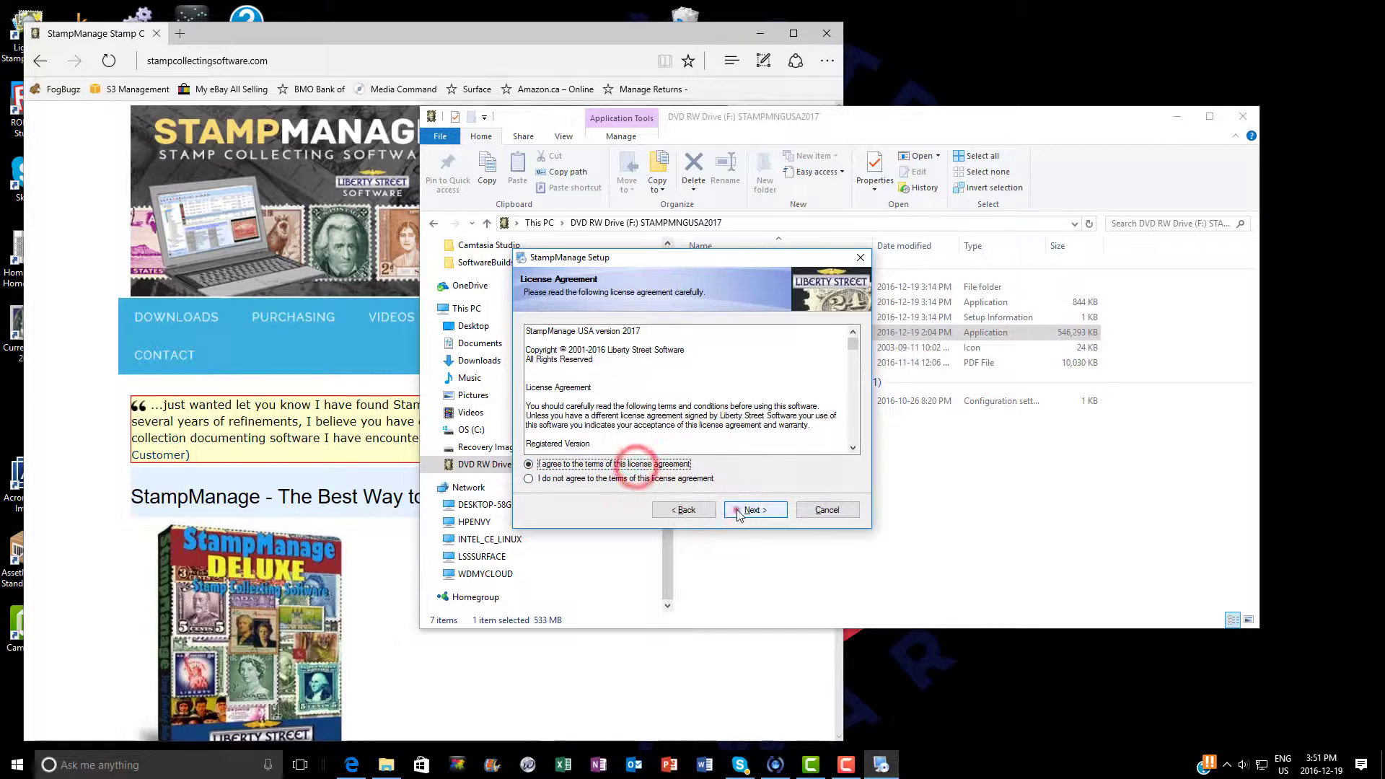
{"action": "left_click", "coordinate": [753, 510]}
{"action": "left_click", "coordinate": [739, 511]}
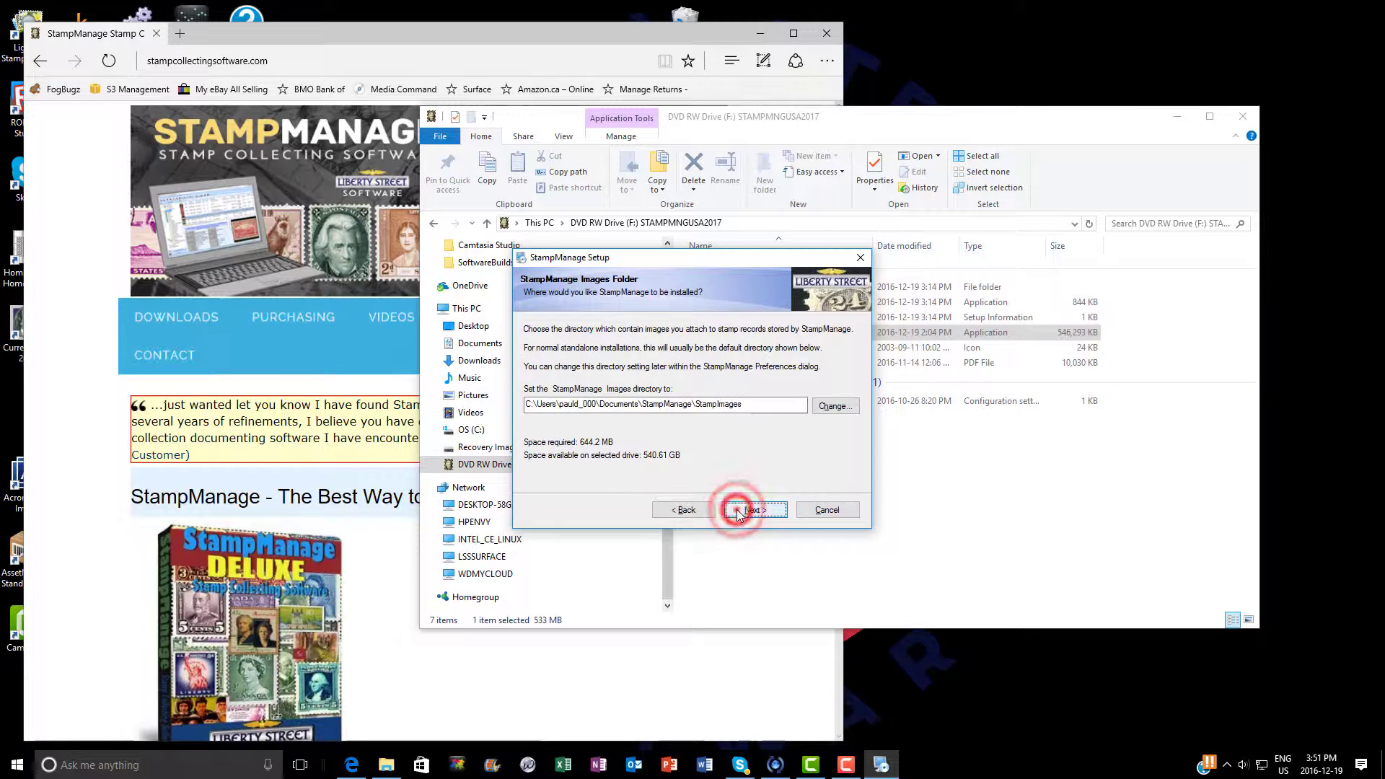
{"action": "left_click", "coordinate": [738, 511]}
{"action": "left_click", "coordinate": [737, 510]}
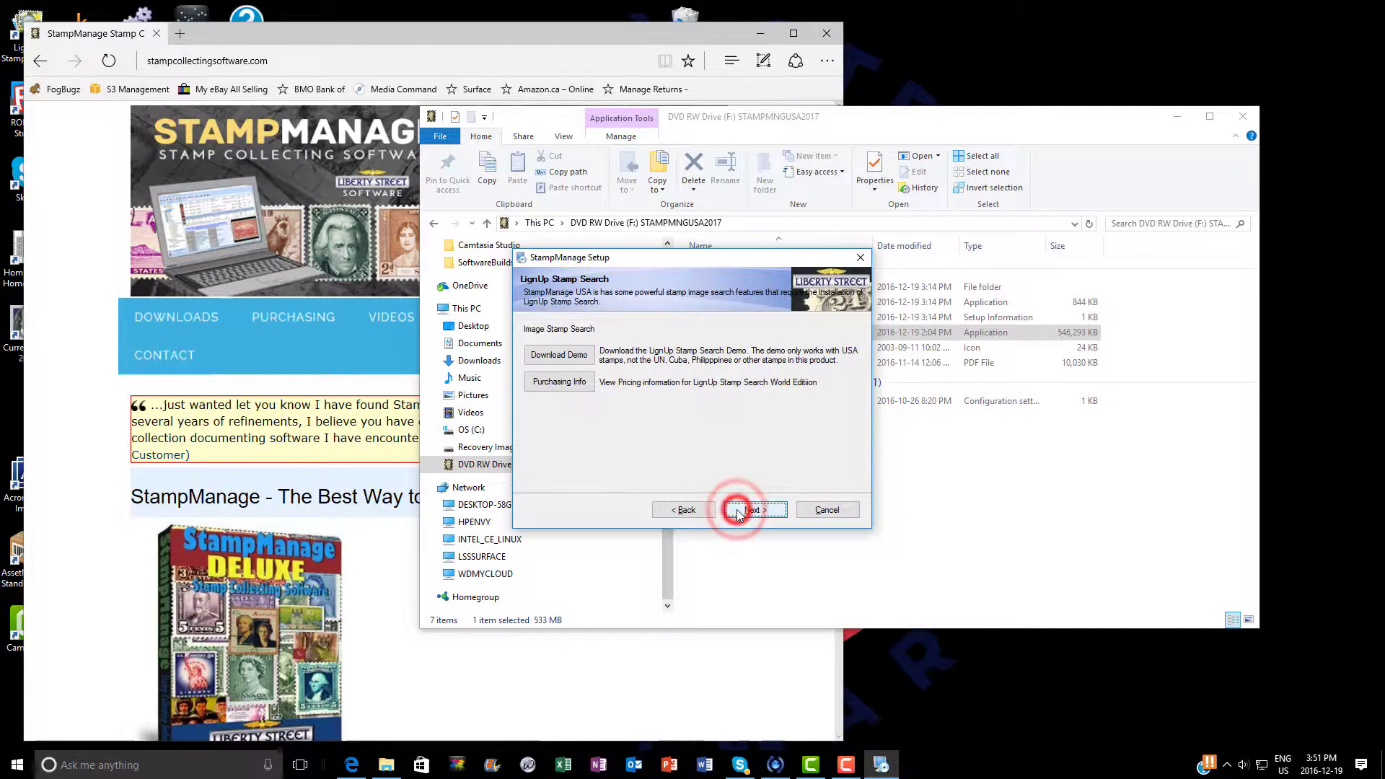